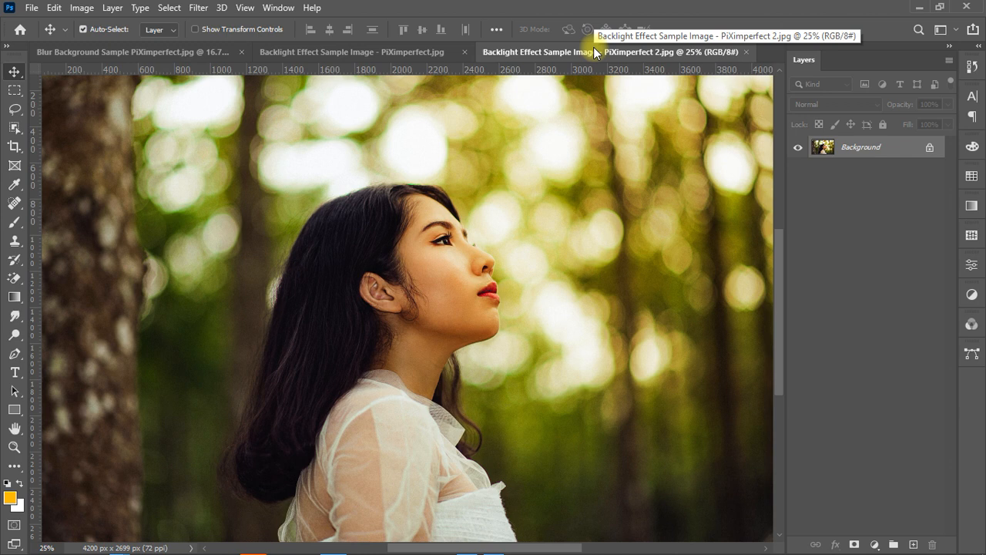
Unlock the background layer of Backlight Effect Sample Image - PiXimperfect.jpg and open the Camera Raw Filter's Basic adjustments for it
left_click(424, 54)
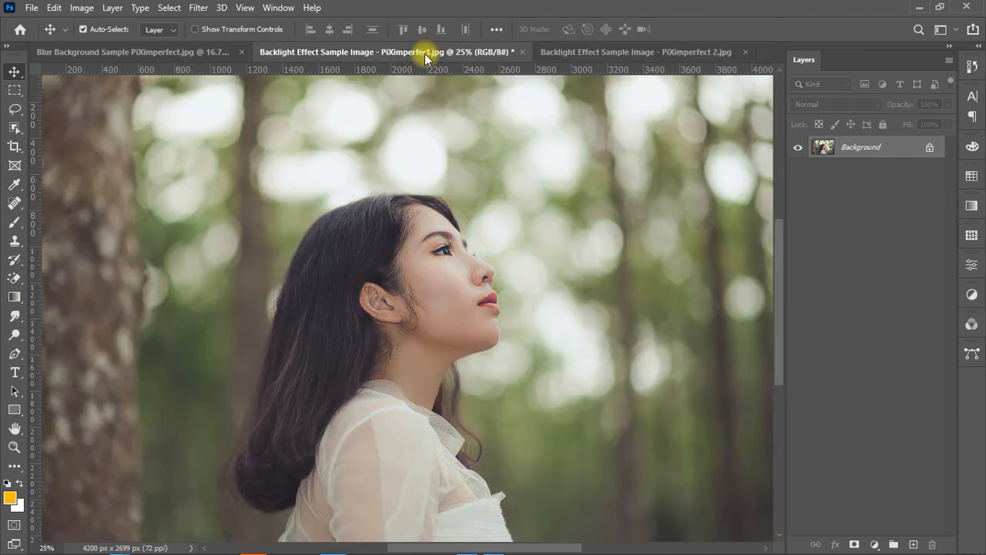
left_click(930, 150)
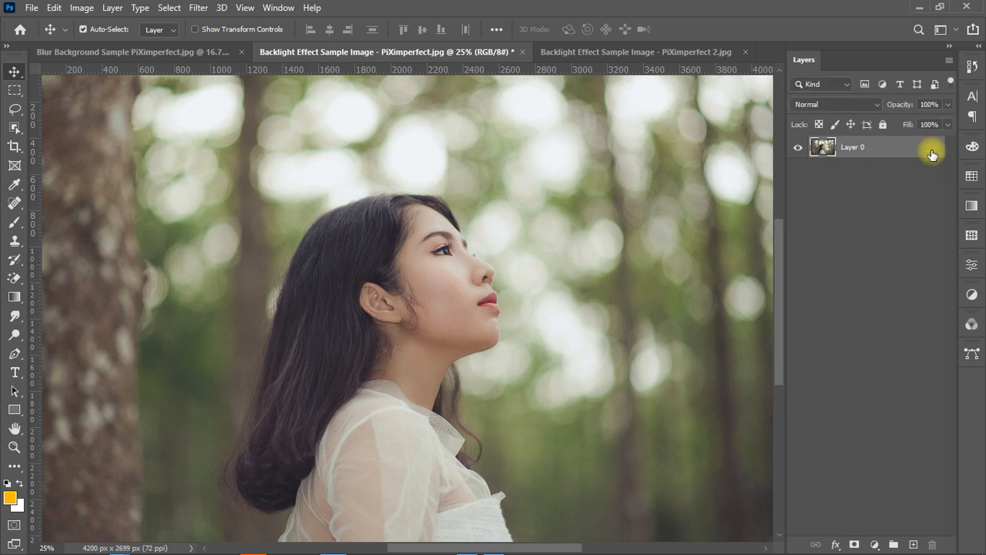
left_click(201, 9)
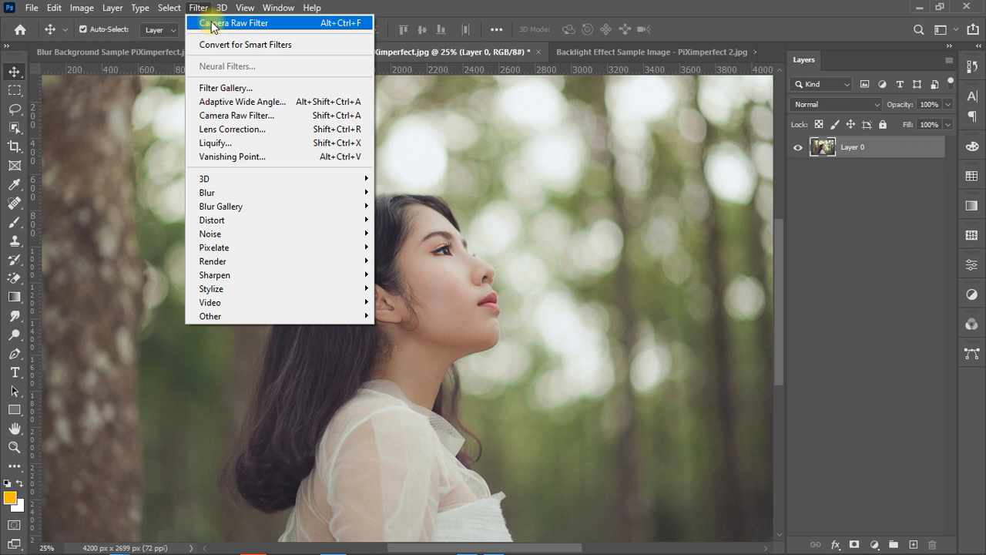
left_click(224, 116)
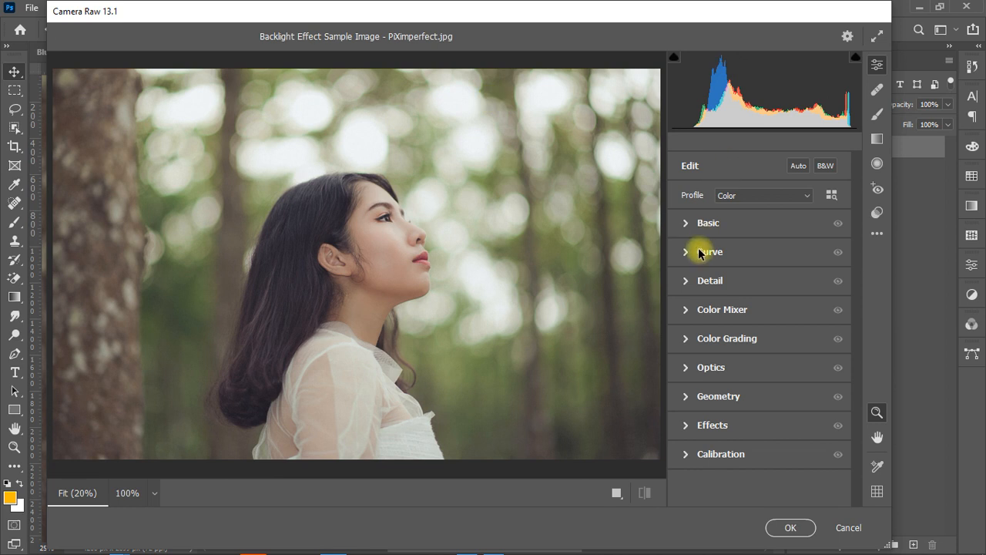
left_click(685, 225)
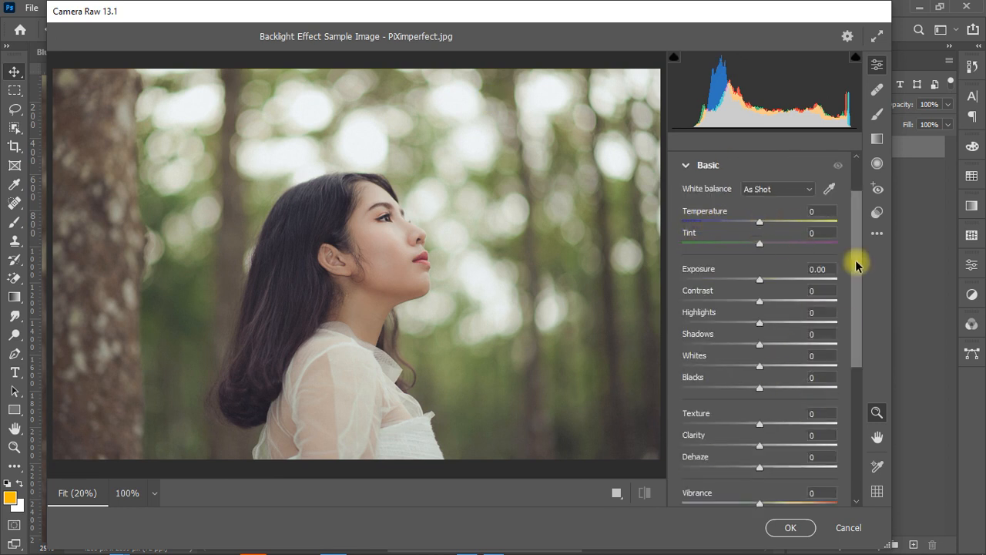
left_click_drag(855, 268, 830, 263)
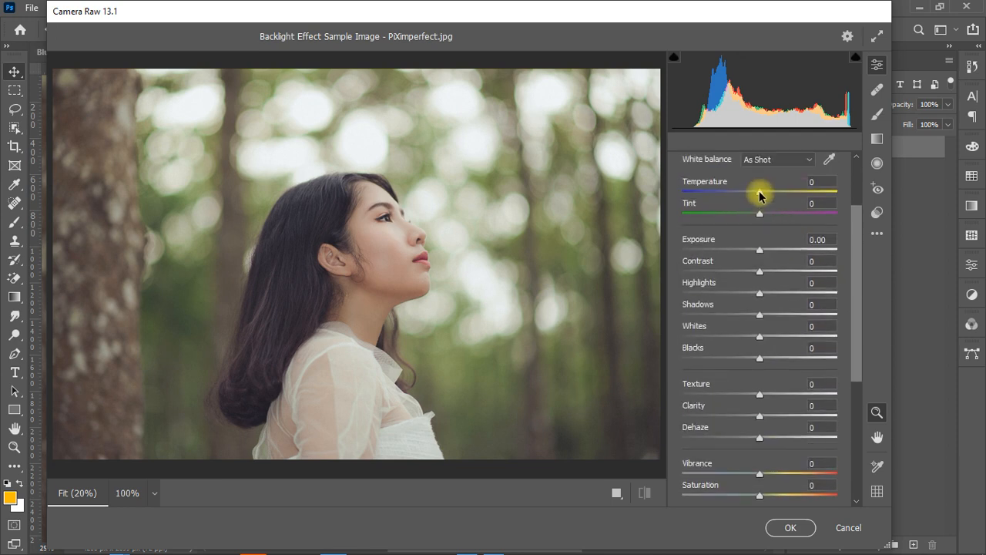
left_click_drag(760, 192, 759, 215)
double_click(777, 192)
double_click(759, 215)
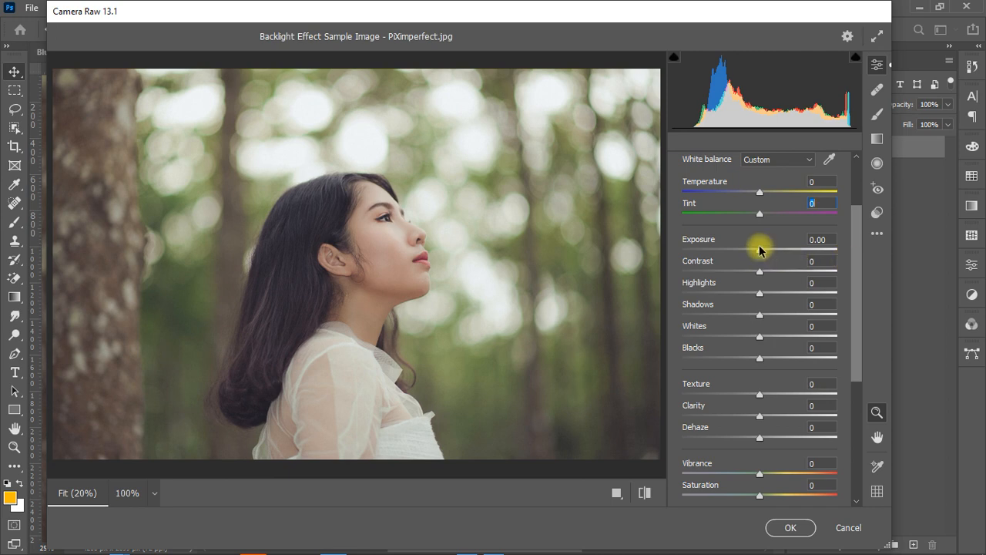
Set Exposure to +0.20, Contrast to +37, Highlights to +3, Shadows to -12, Whites to +13 and Blacks to -36
left_click_drag(759, 254, 765, 256)
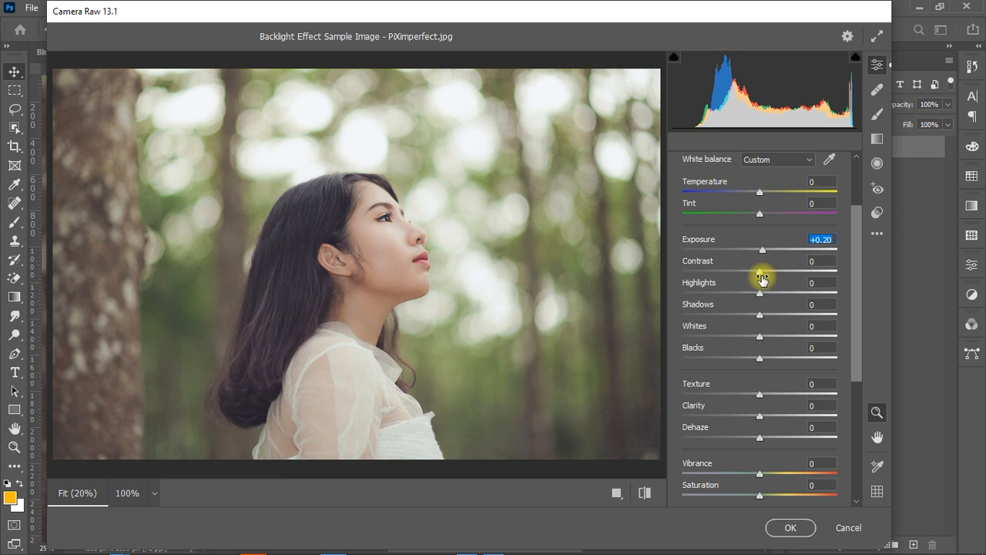
left_click_drag(764, 279, 788, 276)
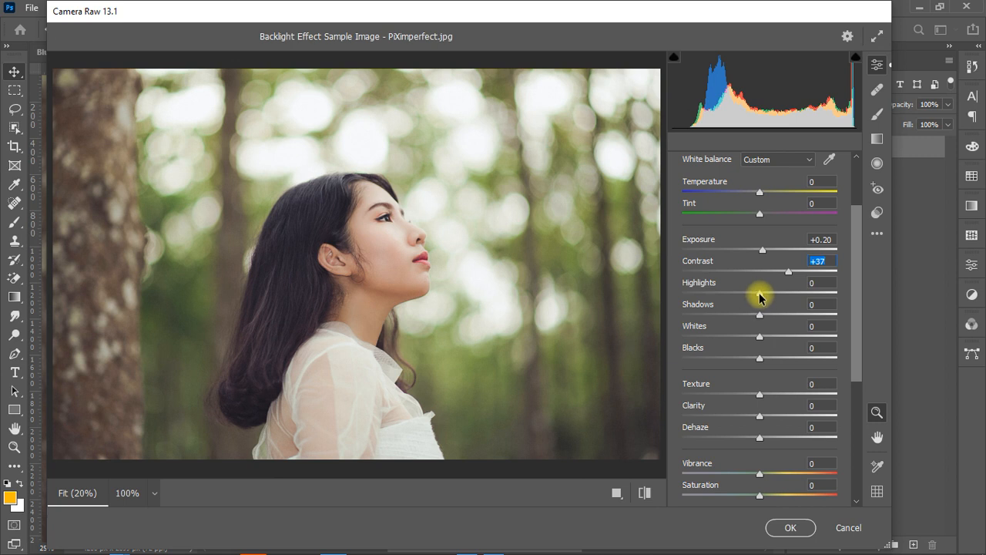
left_click_drag(759, 293, 751, 320)
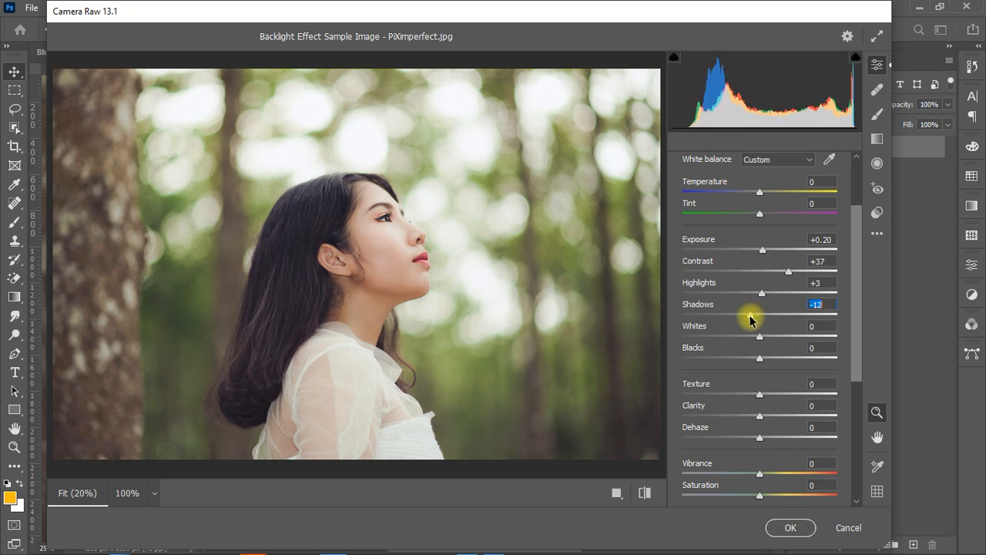
left_click_drag(856, 305, 842, 328)
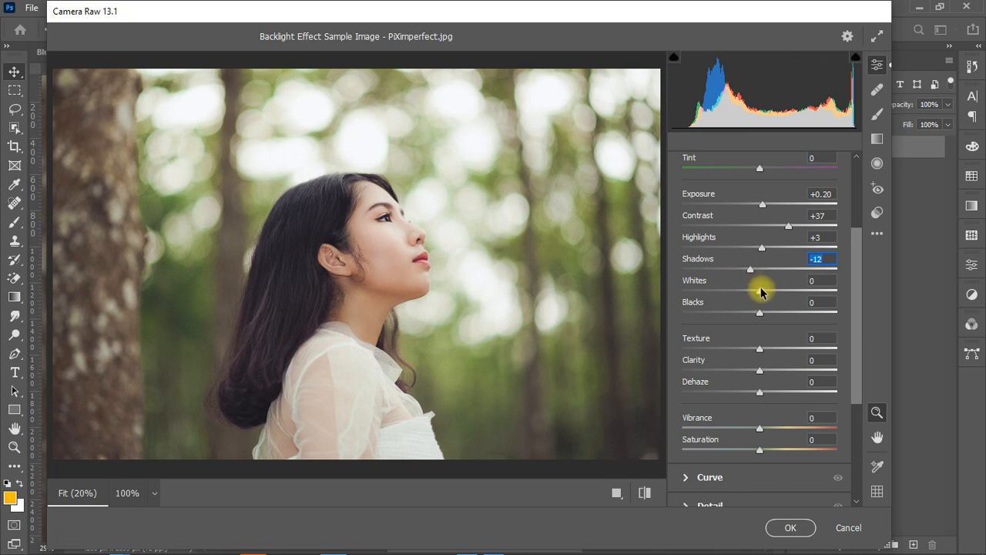
left_click_drag(760, 295, 769, 295)
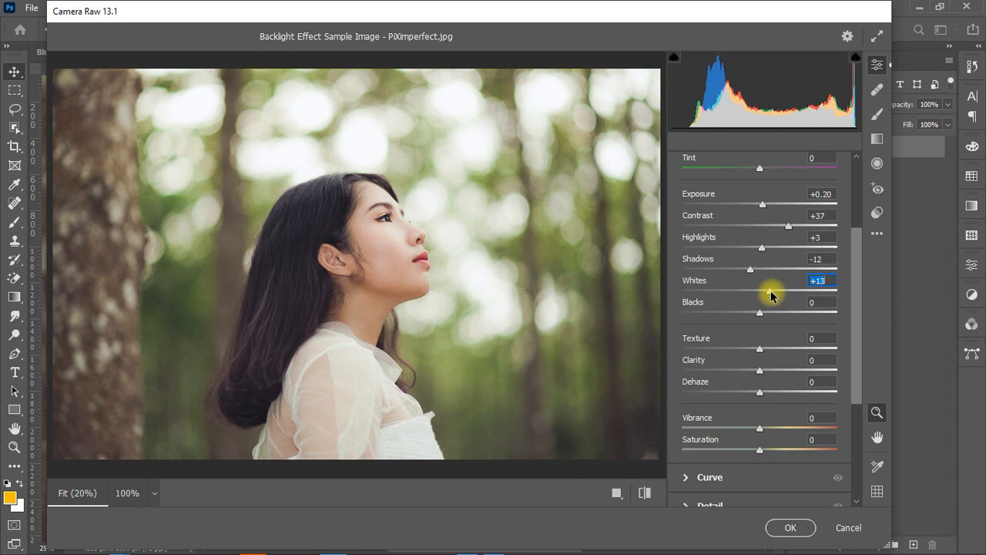
left_click_drag(770, 295, 741, 316)
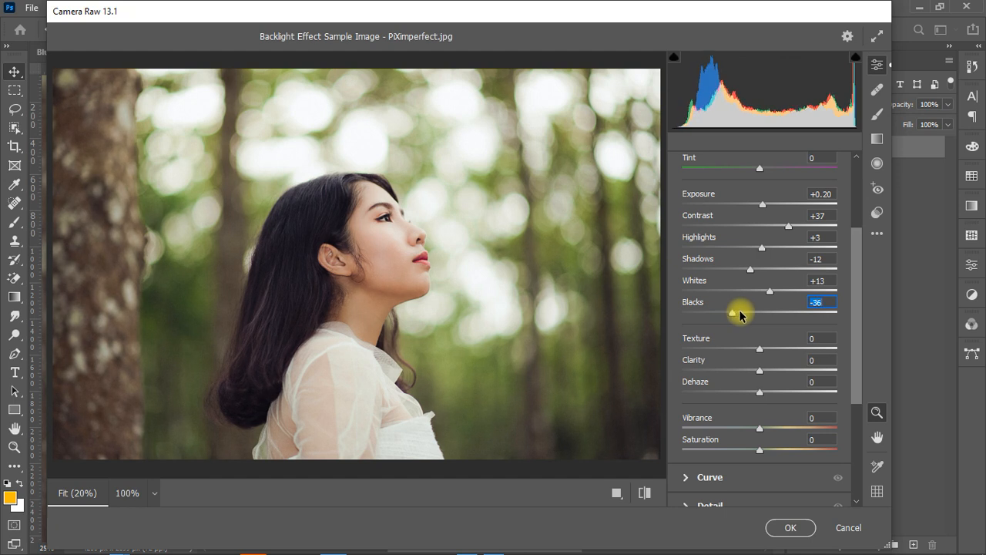
Set the photo's Texture to -8, Clarity to +6 and Dehaze to +21 in the Basic adjustments
left_click(761, 349)
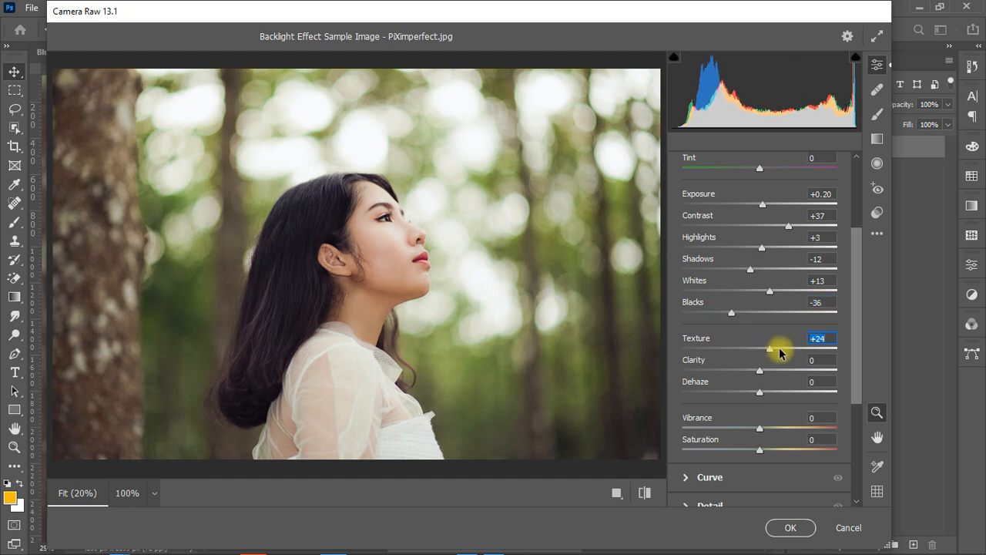
left_click_drag(801, 354, 753, 350)
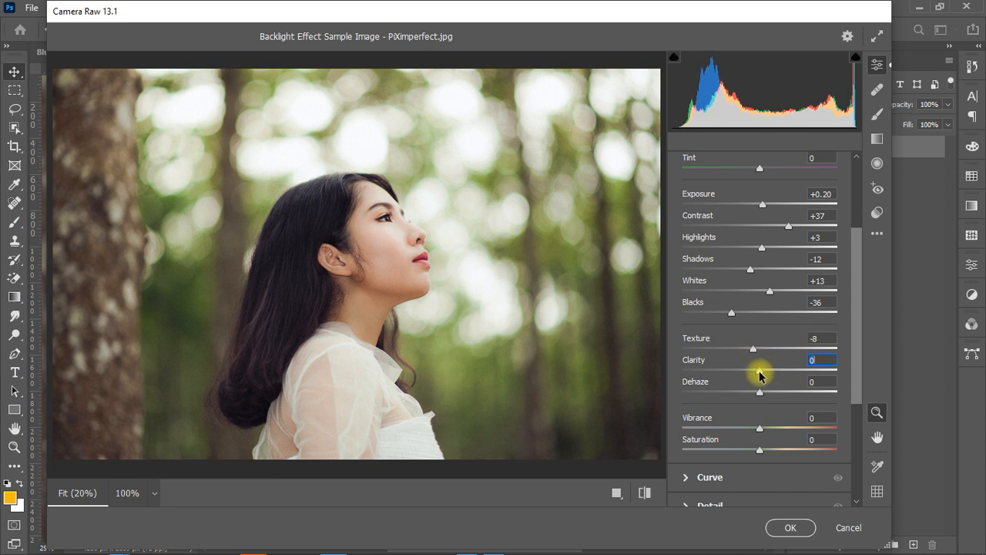
mouse_move(759, 370)
left_mouse_down()
mouse_move(806, 375)
mouse_move(765, 374)
left_mouse_up()
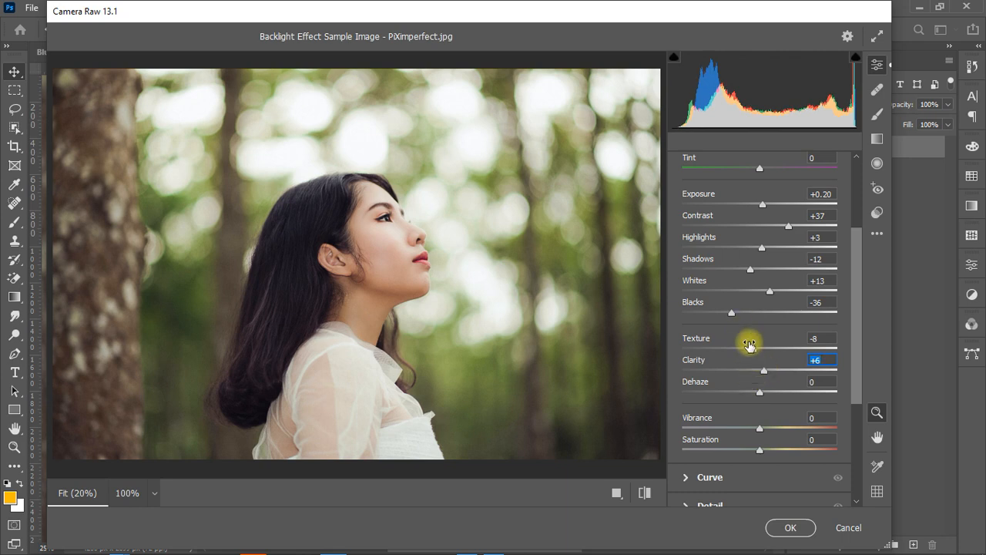
mouse_move(759, 395)
left_mouse_down()
mouse_move(690, 397)
mouse_move(788, 397)
mouse_move(775, 397)
left_mouse_up()
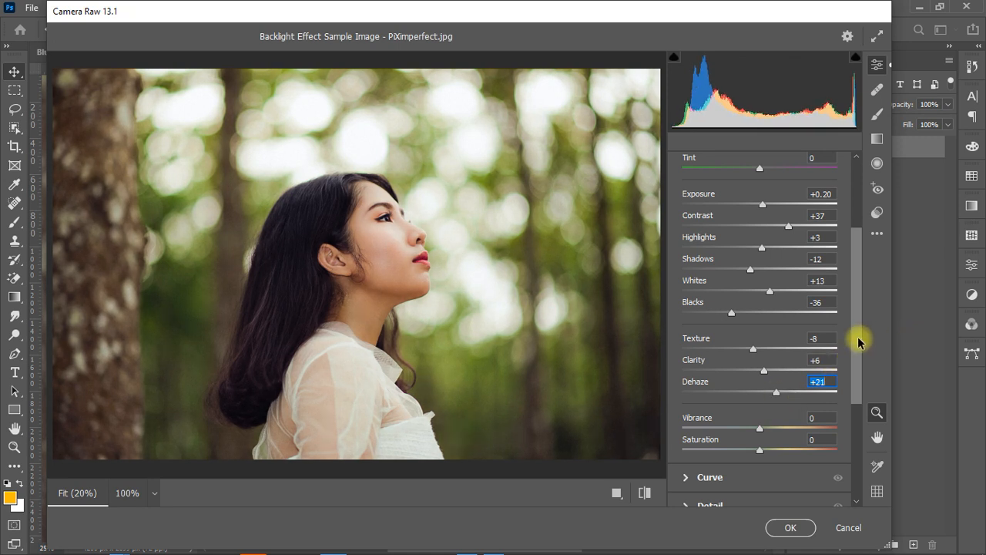
Boost the photo's colors by setting Vibrance to +28 and Saturation to +10
left_click_drag(858, 337, 858, 364)
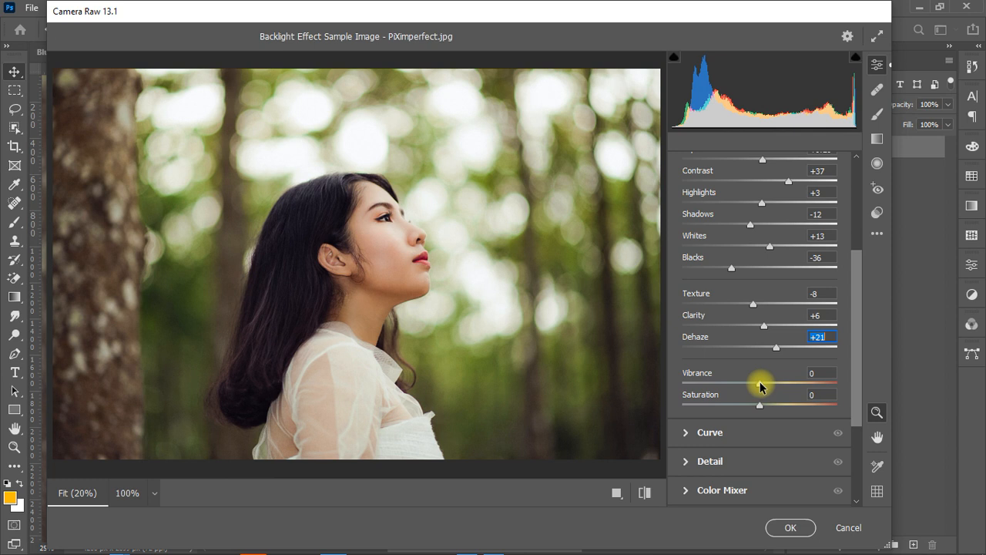
left_click_drag(760, 386, 768, 386)
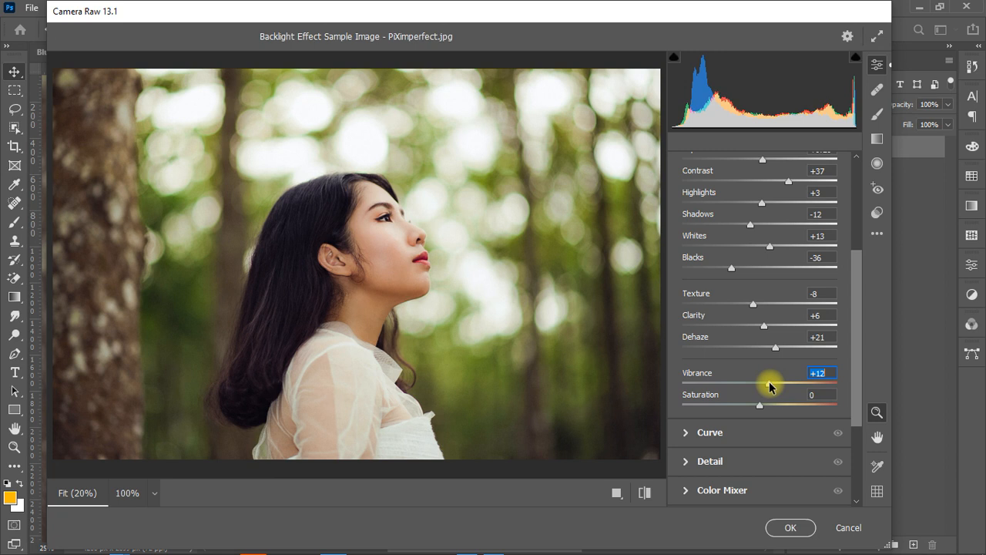
mouse_move(769, 386)
left_mouse_down()
mouse_move(744, 386)
mouse_move(838, 388)
mouse_move(770, 388)
mouse_move(780, 387)
left_mouse_up()
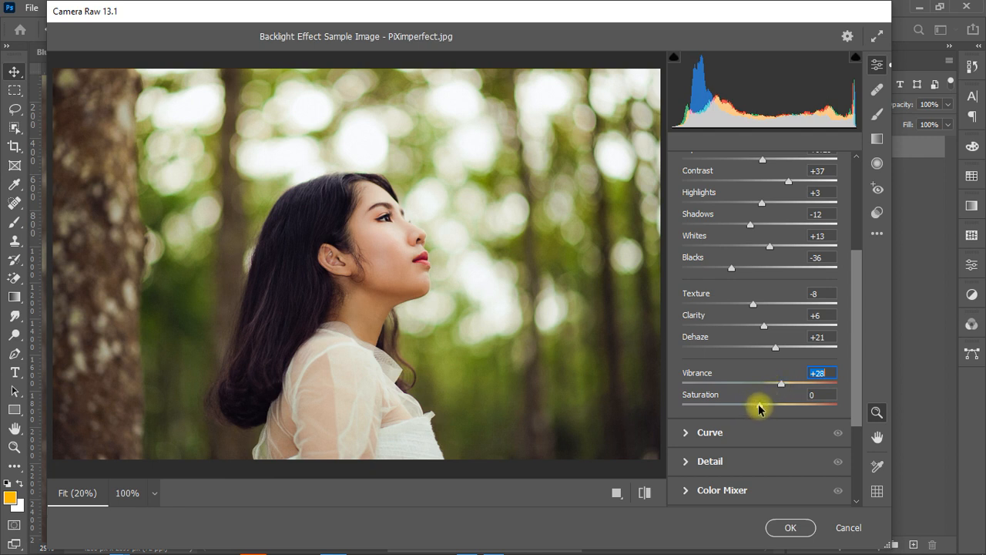
mouse_move(759, 408)
left_mouse_down()
mouse_move(806, 402)
mouse_move(755, 409)
mouse_move(768, 413)
left_mouse_up()
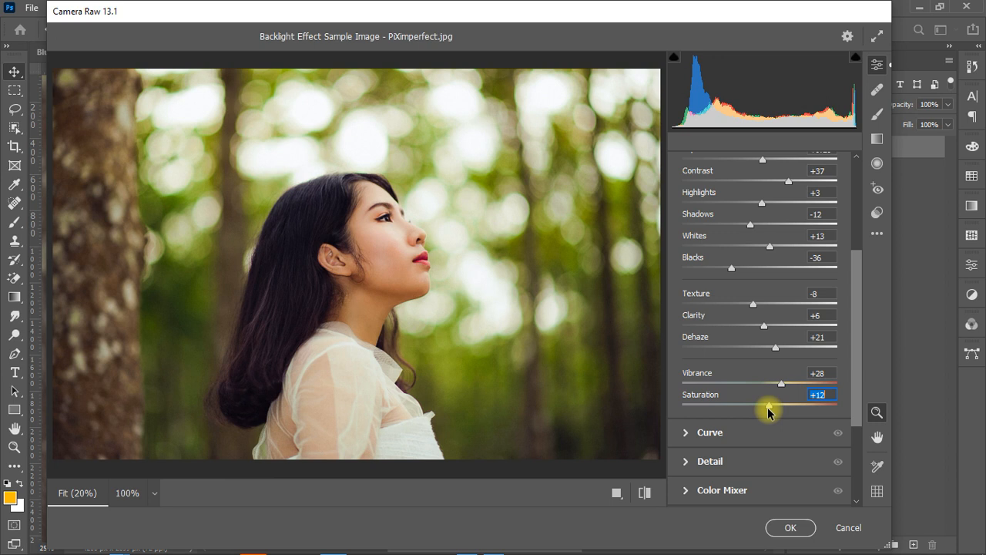
Shape the parametric curve into a gentle S with Lights at +17 and Darks at -18
left_click_drag(856, 378, 852, 427)
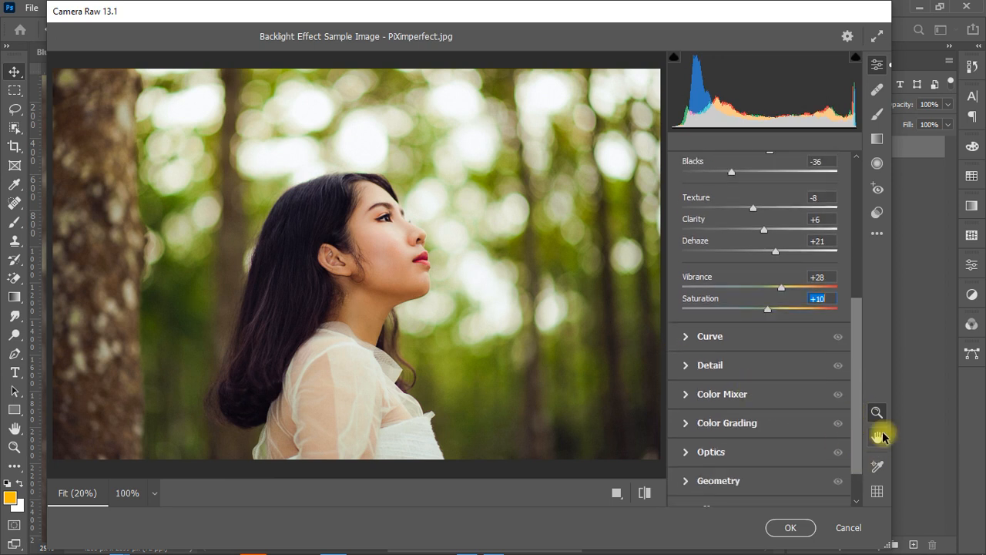
scroll(853, 433, "down", 1)
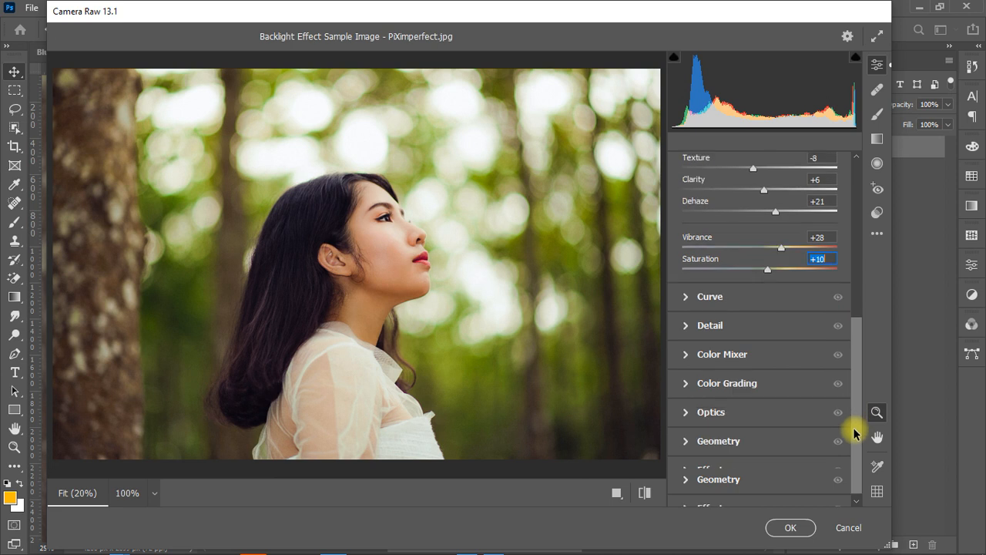
left_click(684, 294)
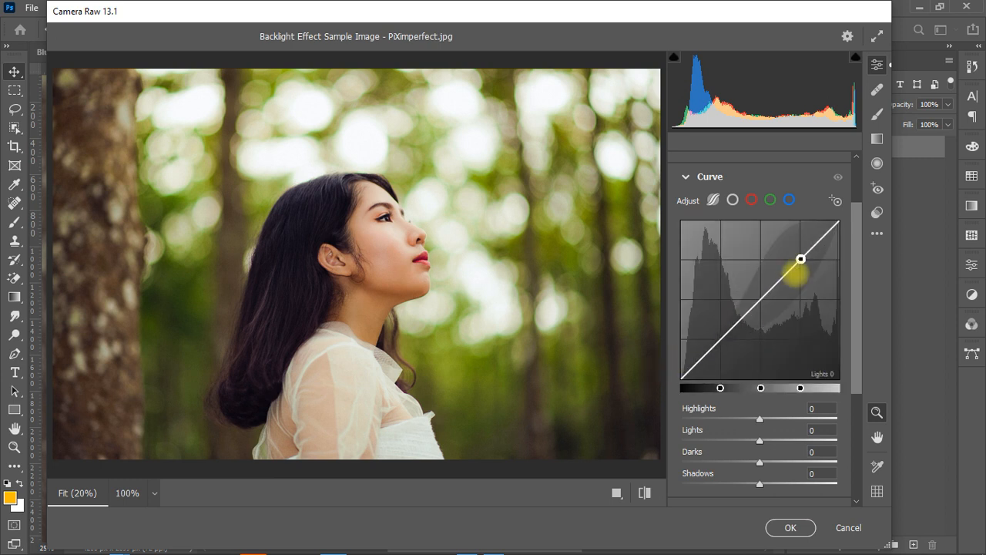
mouse_move(793, 273)
left_mouse_down()
mouse_move(785, 254)
mouse_move(781, 269)
left_mouse_up()
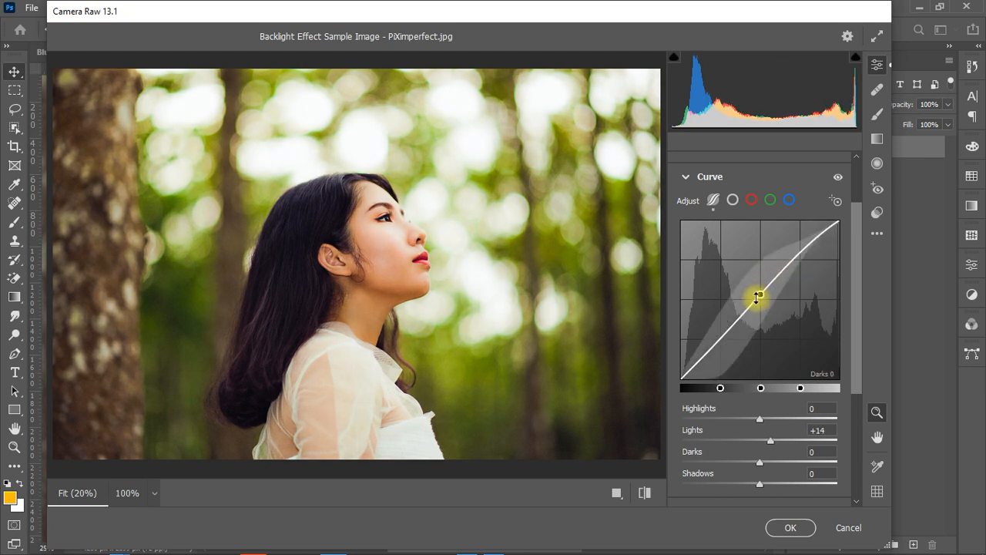
left_click_drag(760, 294, 760, 292)
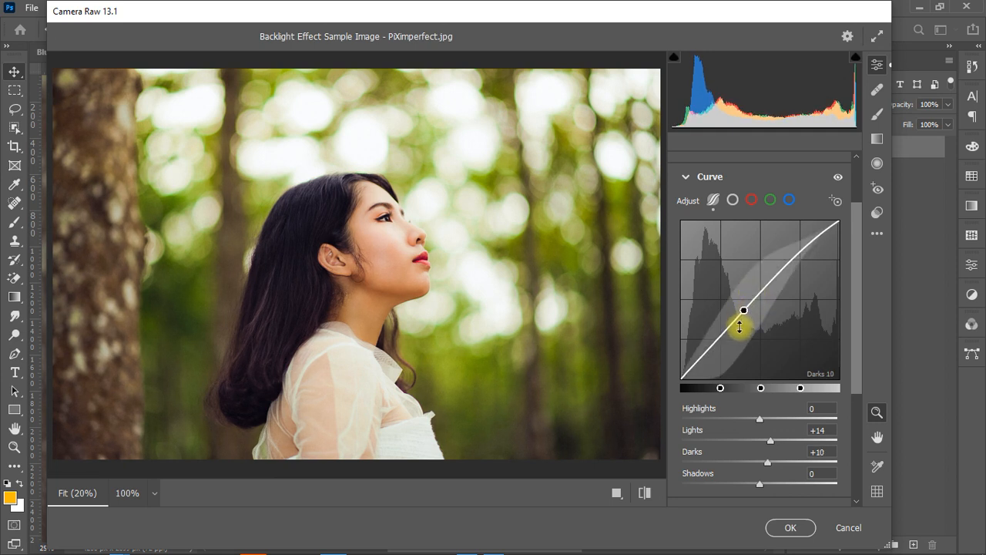
left_click_drag(754, 309, 764, 326)
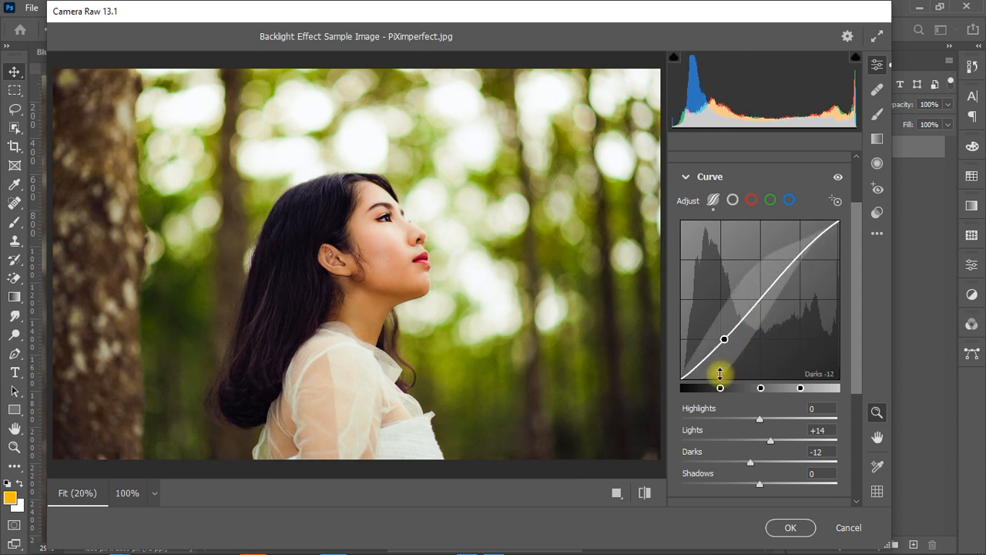
left_click_drag(719, 374, 720, 378)
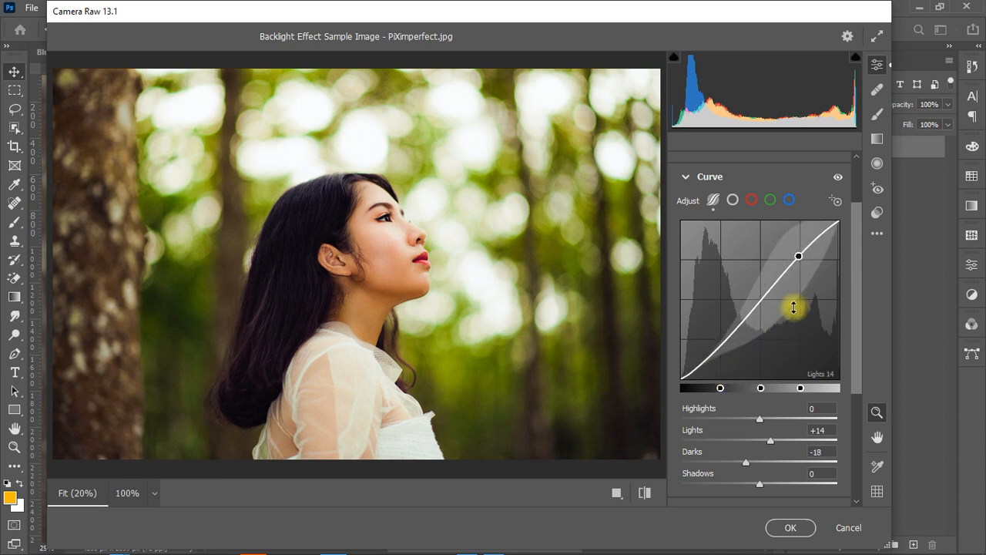
left_click_drag(794, 307, 790, 306)
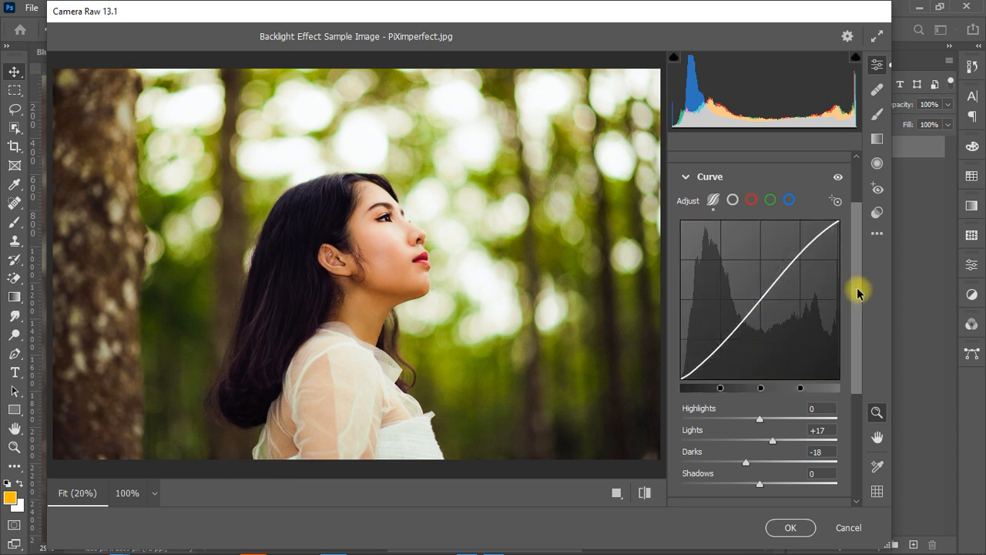
Expand the Detail settings and apply the Camera Raw edits to the photo layer
left_click_drag(857, 293, 854, 366)
left_click(680, 336)
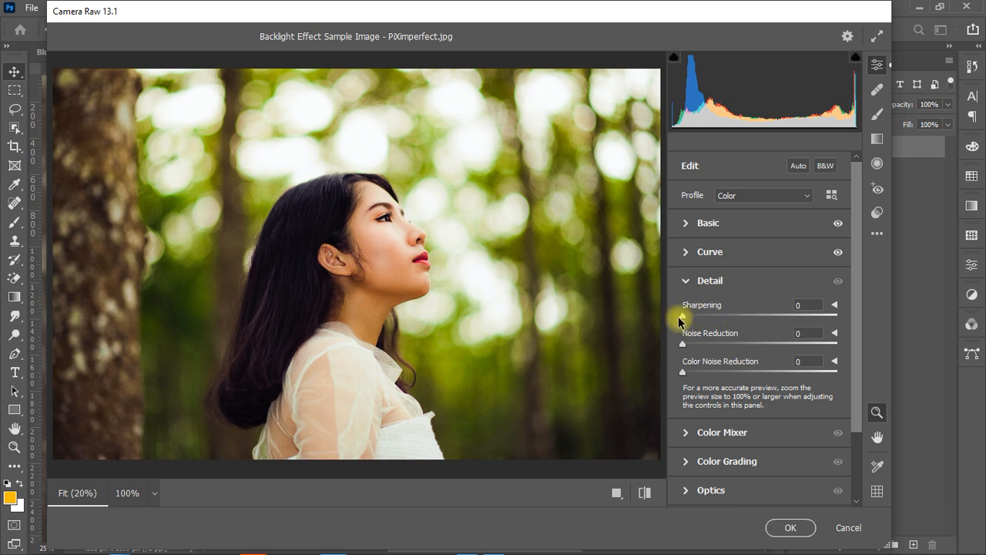
left_click(790, 529)
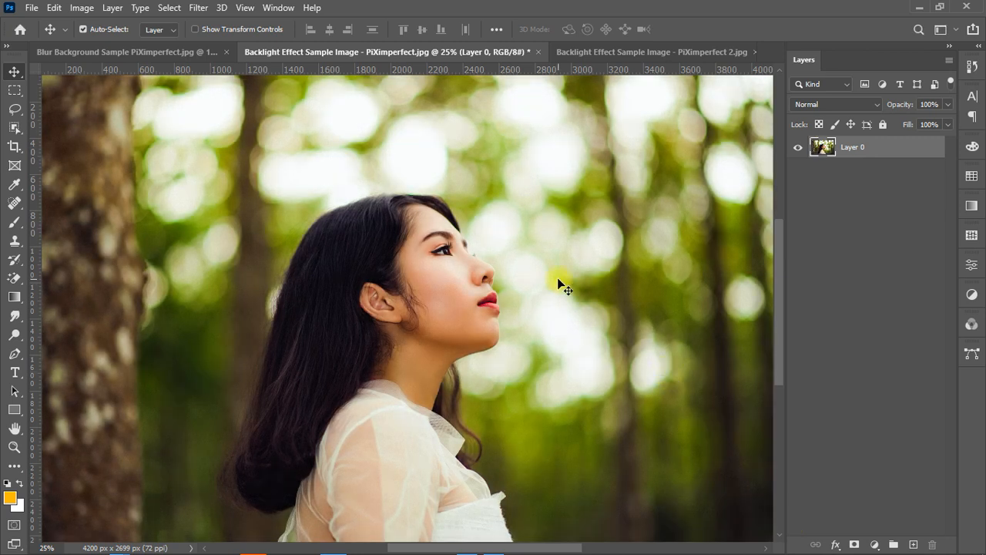
Add a new empty layer above the photo and ready a Soft Round brush with 0% hardness
key("ctrl+minus")
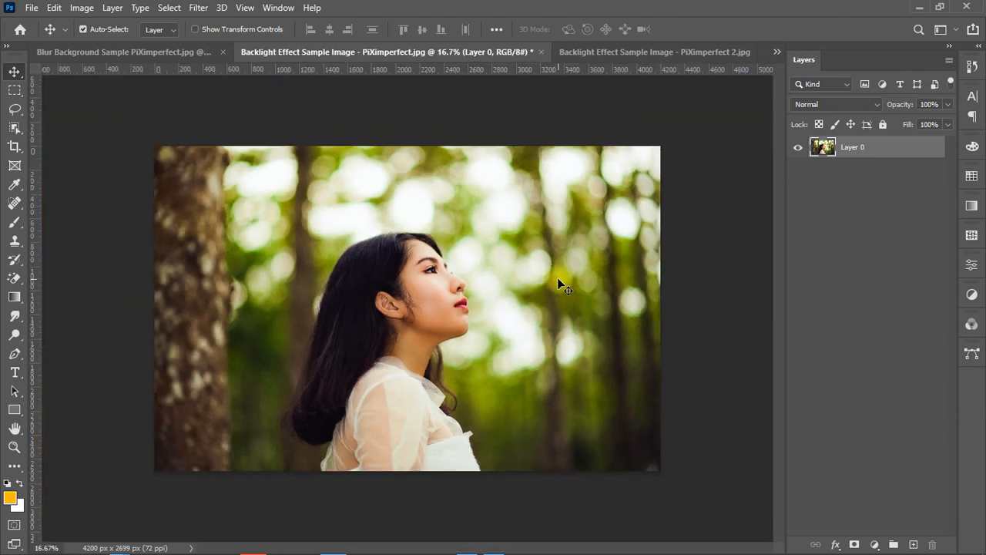
left_click(913, 545)
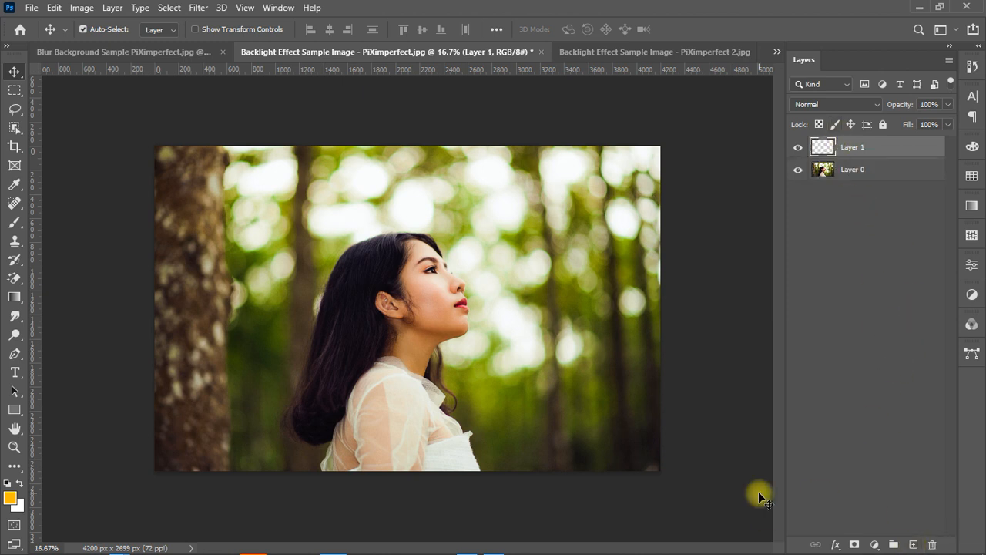
left_click(15, 222)
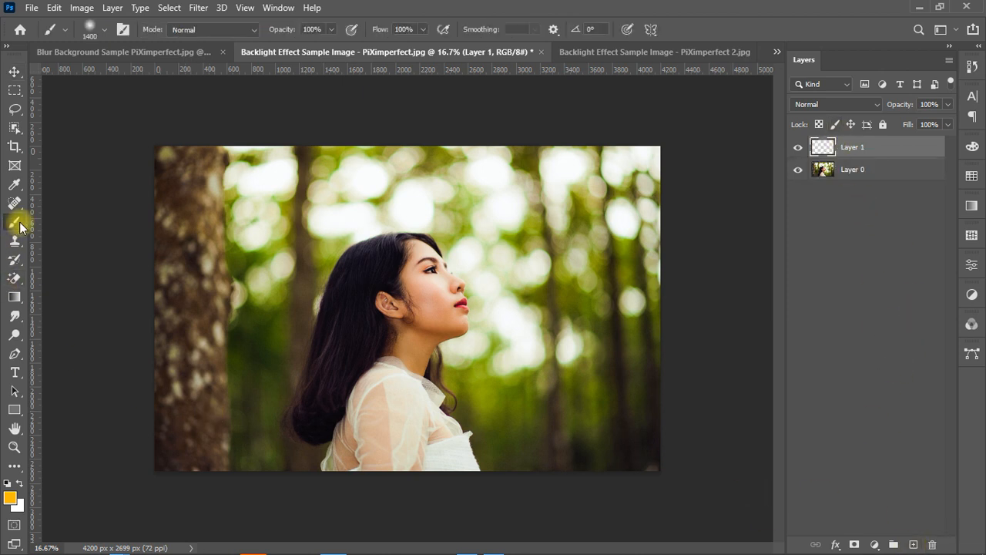
right_click(599, 214)
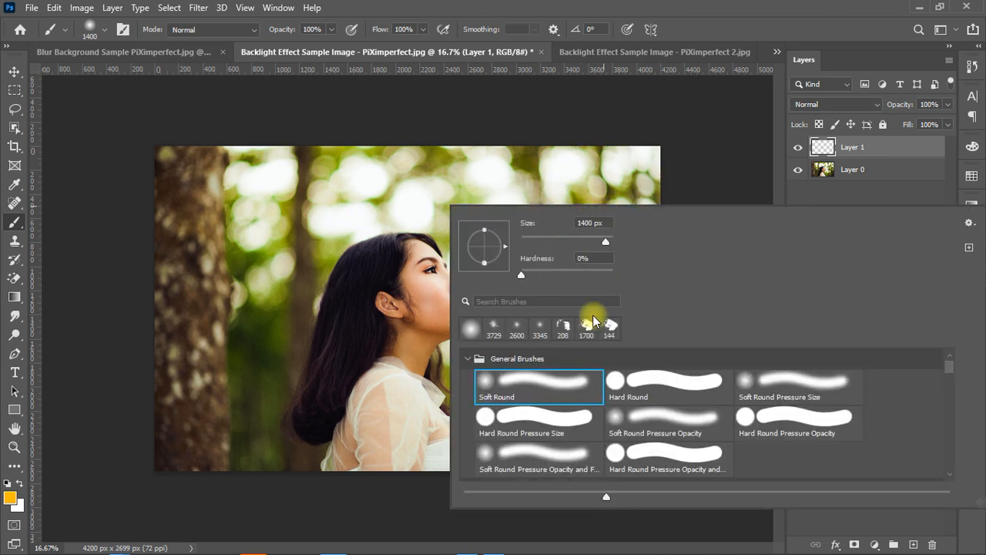
left_click(503, 378)
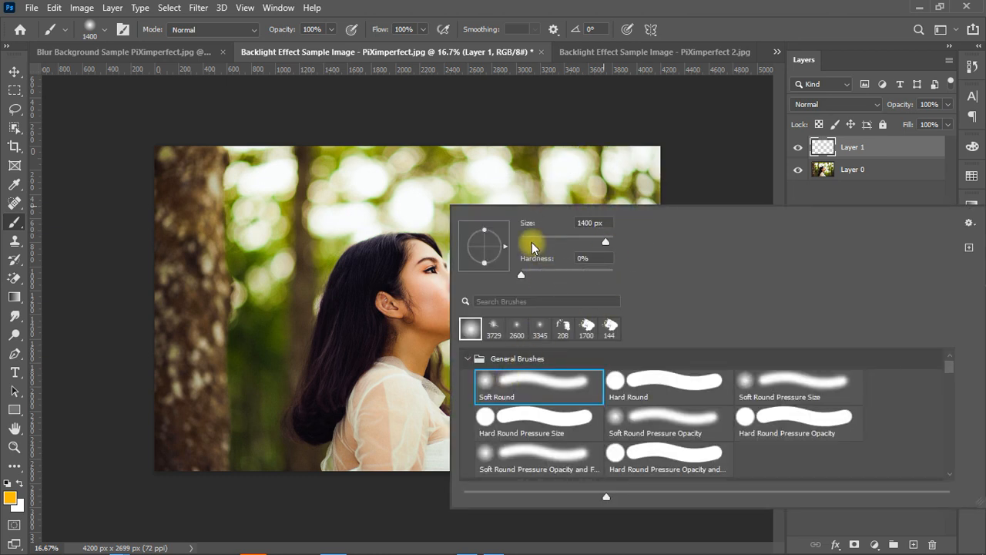
left_click(517, 275)
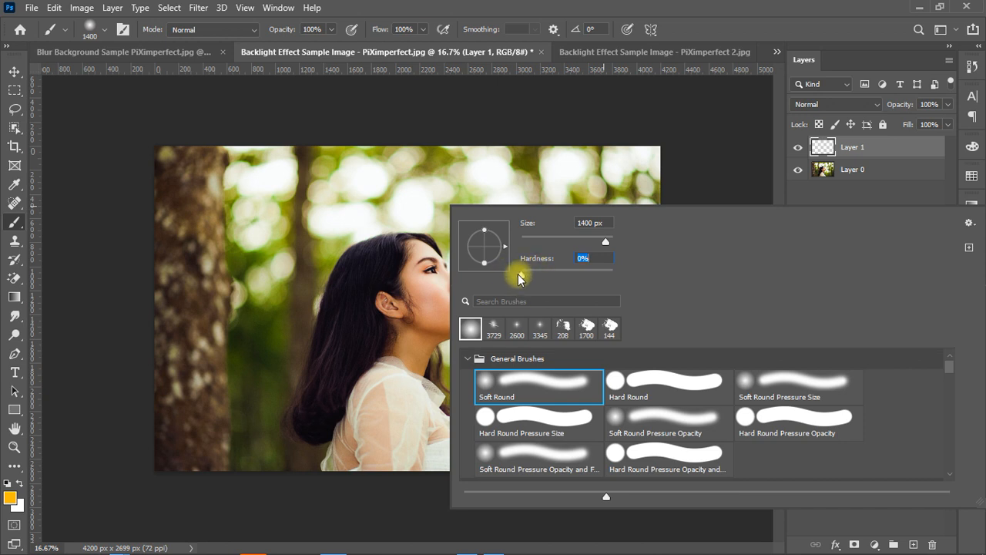
Set the foreground color to a warm orange, ffb502
left_click(10, 497)
left_click_drag(707, 235, 751, 203)
left_click(763, 368)
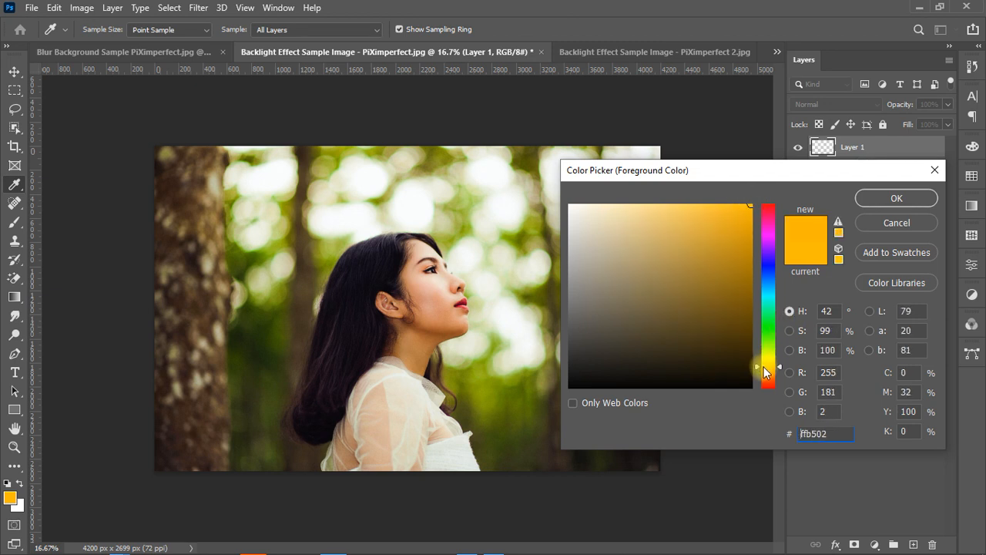
left_click(897, 199)
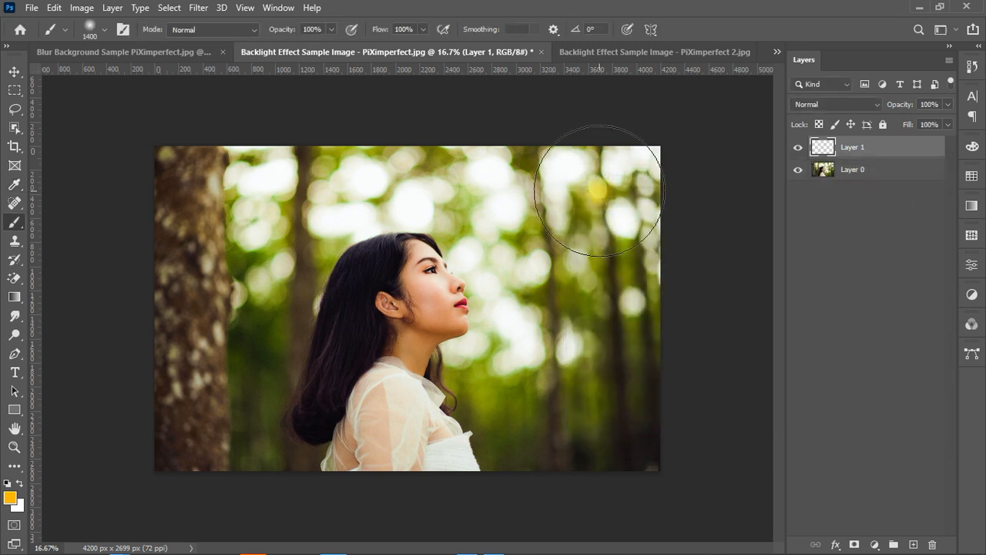
Enlarge the brush to 2900 px and paint a single soft orange glow just beyond the photo's upper-right edge on the new layer
key("bracketright")
key("bracketright")
key("bracketright")
key("bracketright")
key("bracketright")
key("bracketright")
key("bracketright")
key("bracketright")
key("bracketright")
key("bracketright")
key("bracketright")
key("bracketright")
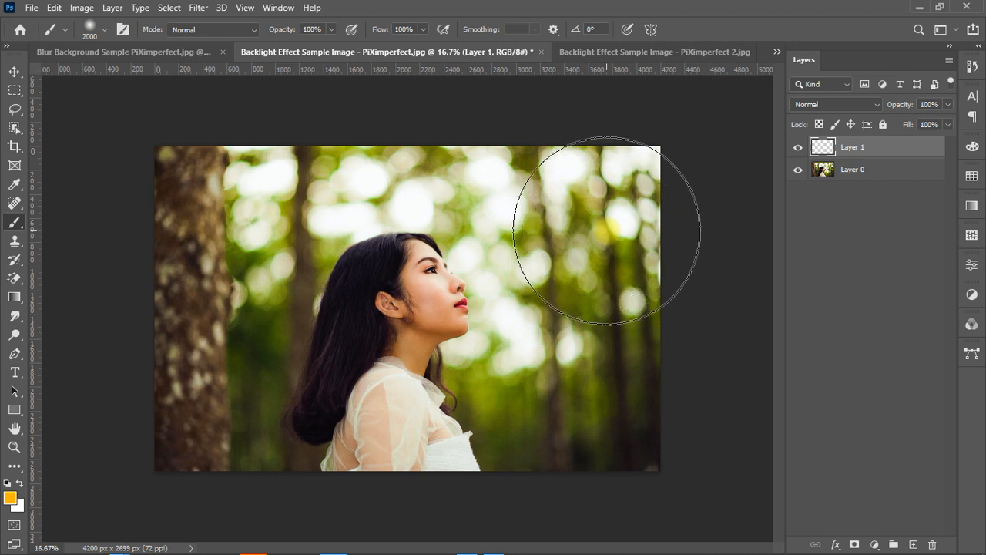
key("bracketright")
key("bracketright")
key("bracketright")
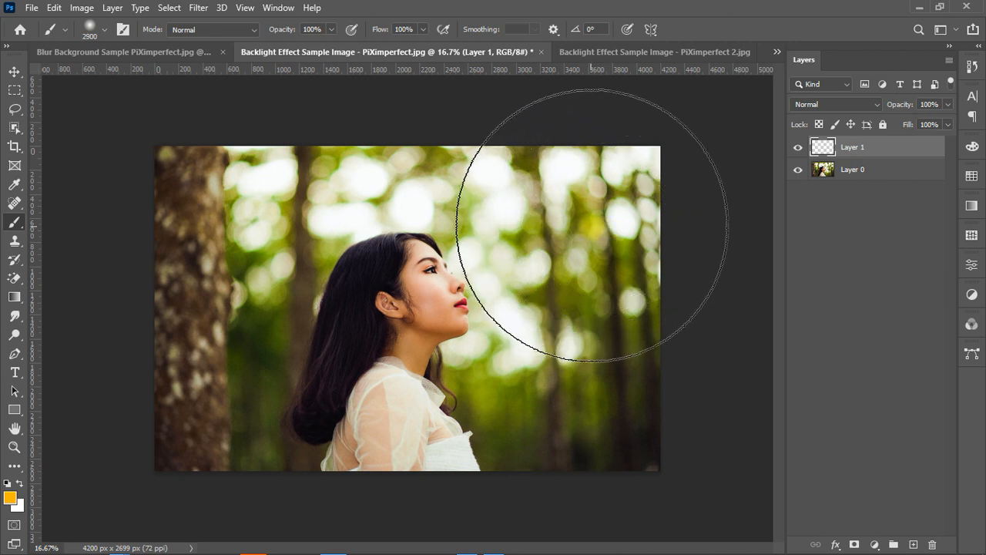
left_click(593, 225)
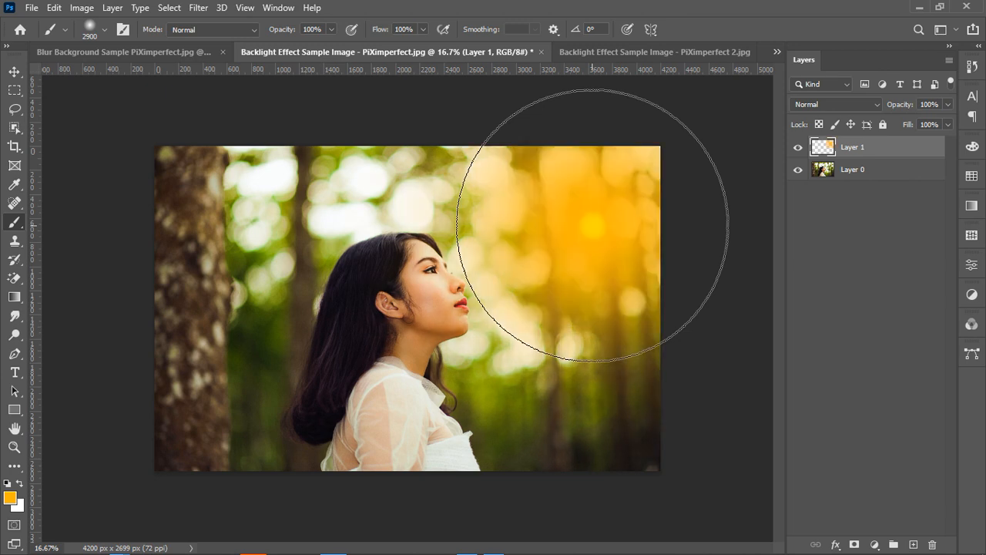
key("ctrl+z")
left_click(708, 177)
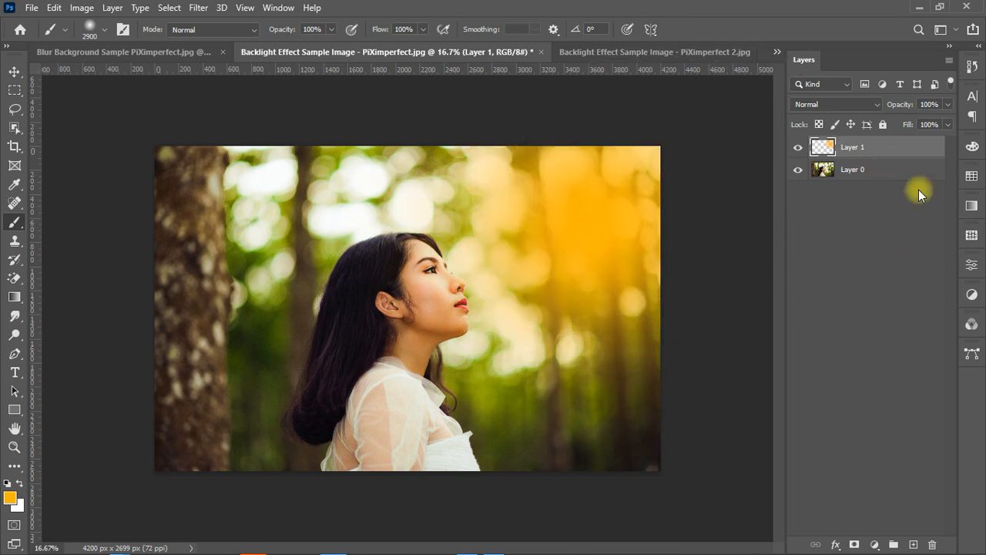
Blend the orange glow layer in Overlay mode and reduce its opacity to 33%
left_click(875, 106)
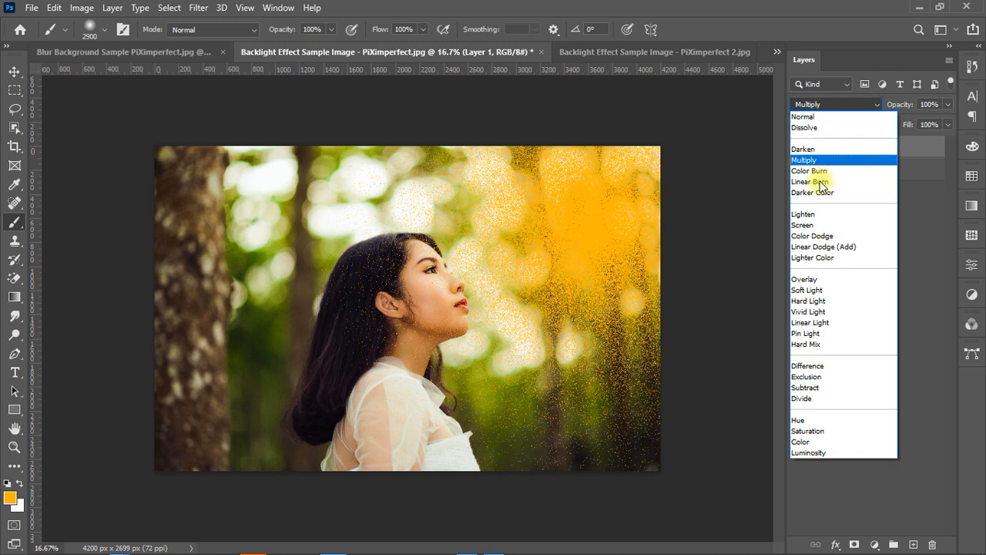
left_click(806, 281)
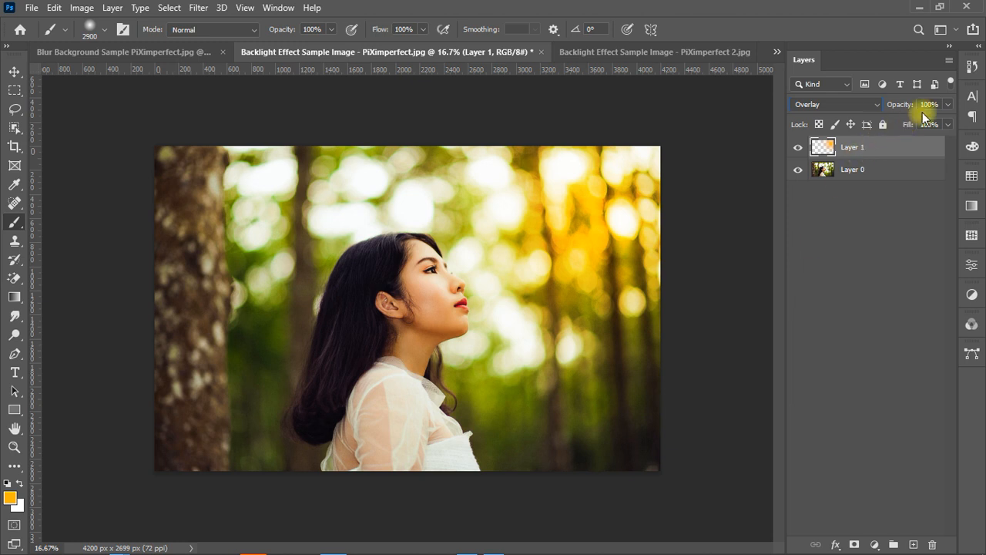
left_click(949, 105)
left_click_drag(949, 120, 913, 123)
left_click_drag(923, 121, 913, 122)
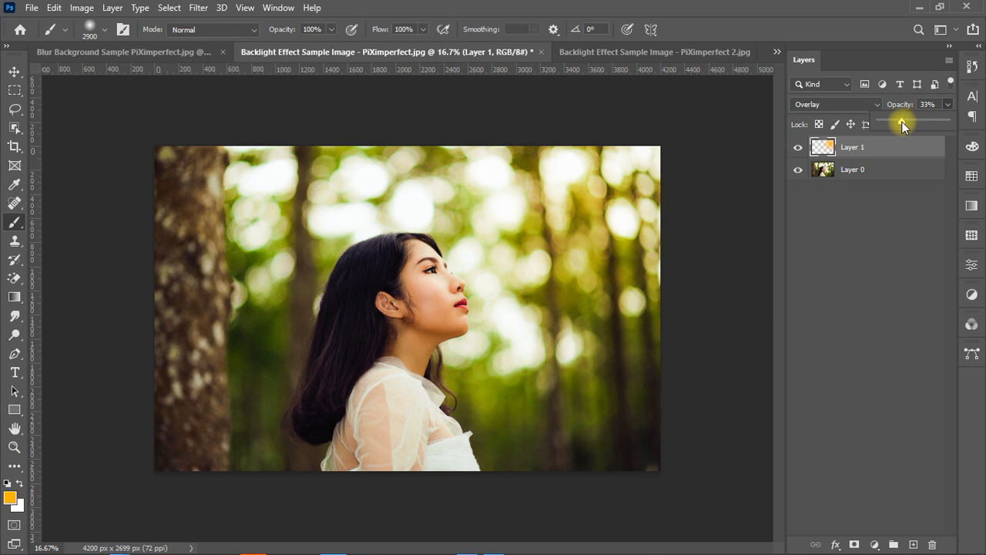
Compare the result with the finished reference image, Backlight Effect Sample Image - PiXimperfect 2.jpg, and return to the working photo
left_click(14, 72)
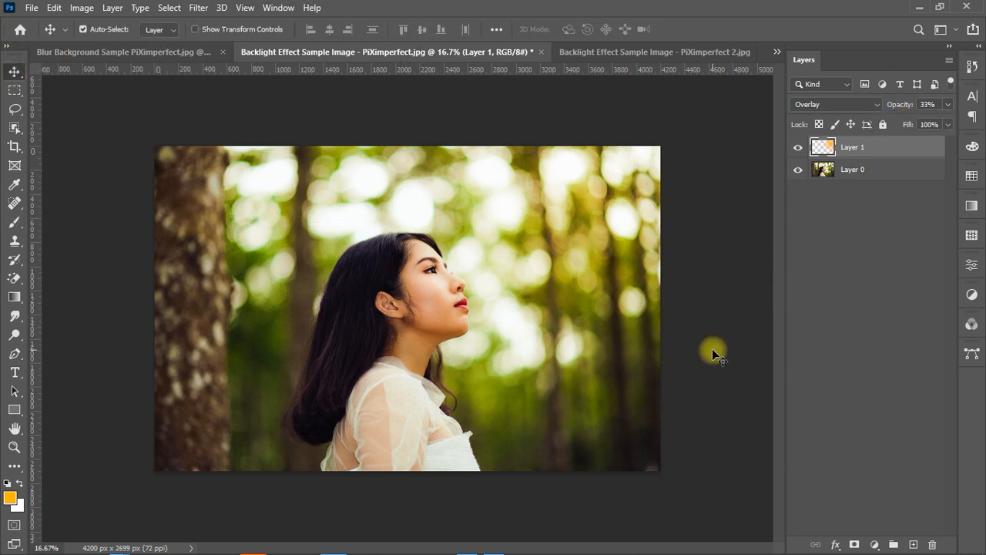
left_click(620, 45)
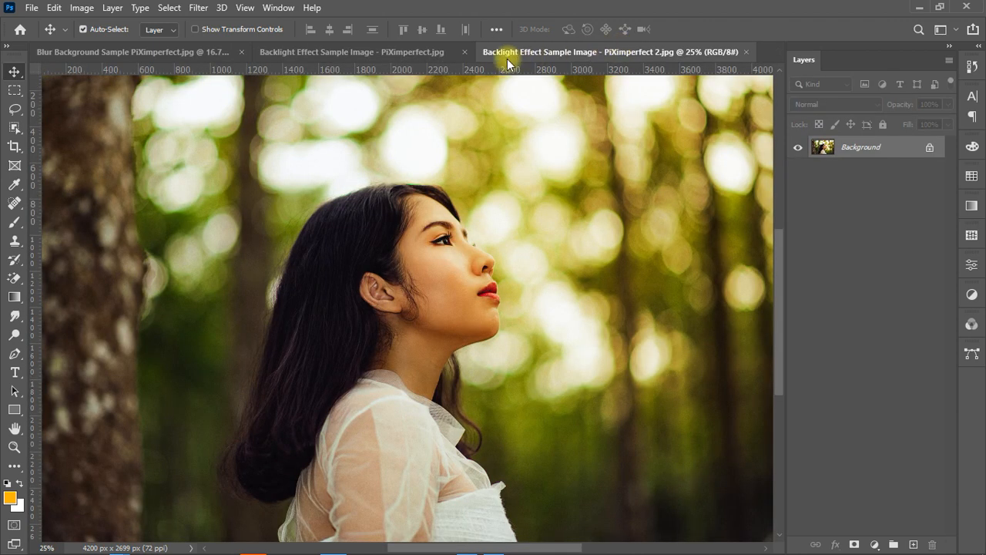
left_click(410, 59)
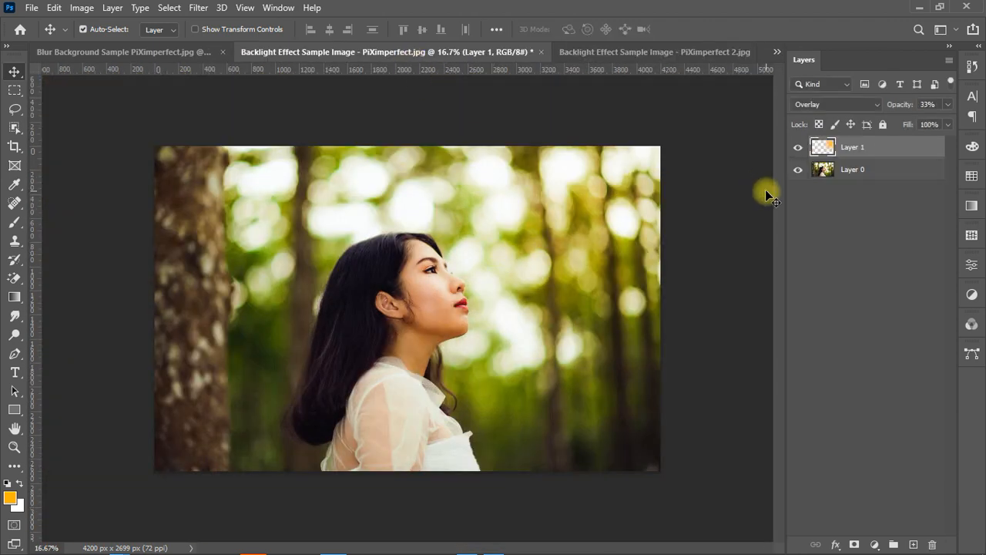
Paint another soft 2900 px orange dab on the glow layer over the background in front of the woman's face
left_click(13, 227)
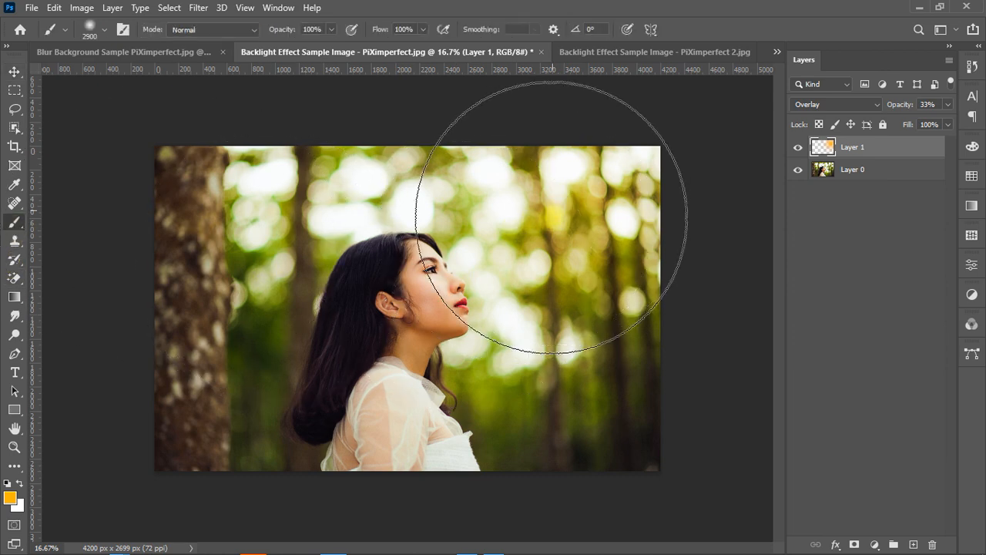
left_click(534, 226)
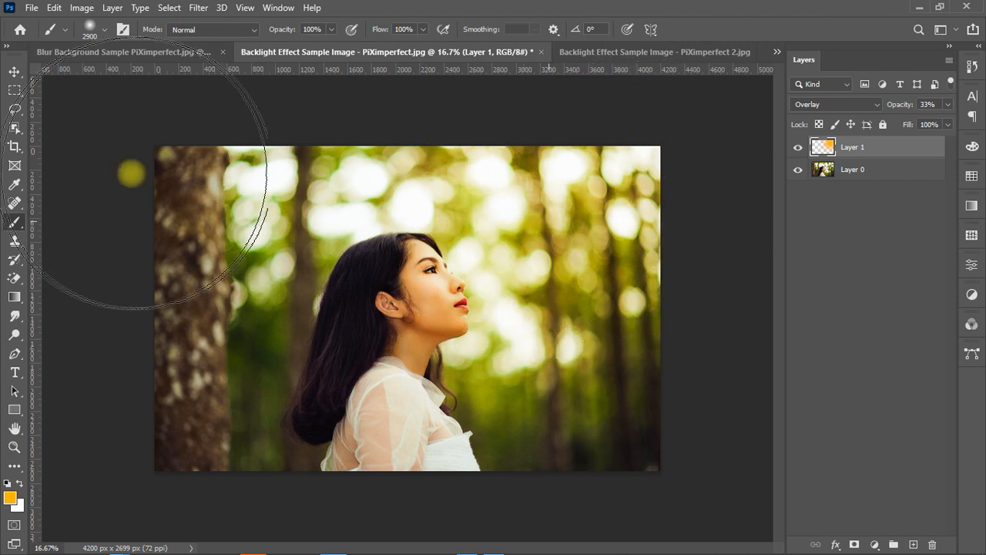
left_click(14, 71)
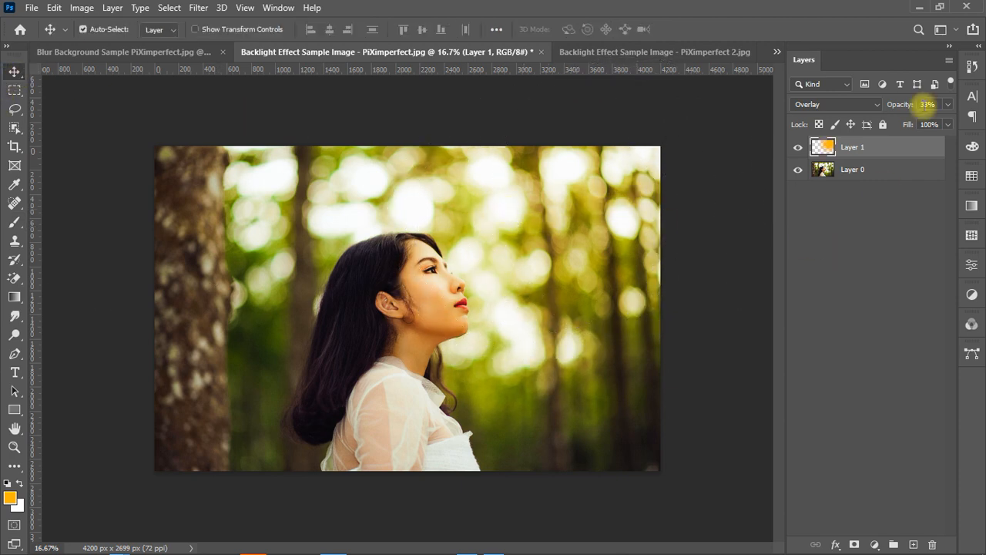
Lower the orange glow layer's opacity to 12%
left_click(947, 105)
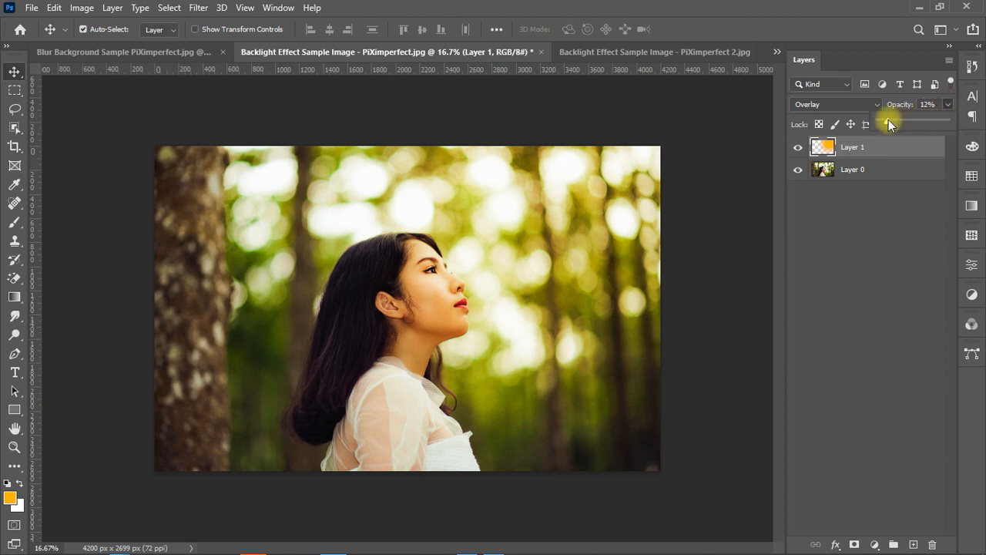